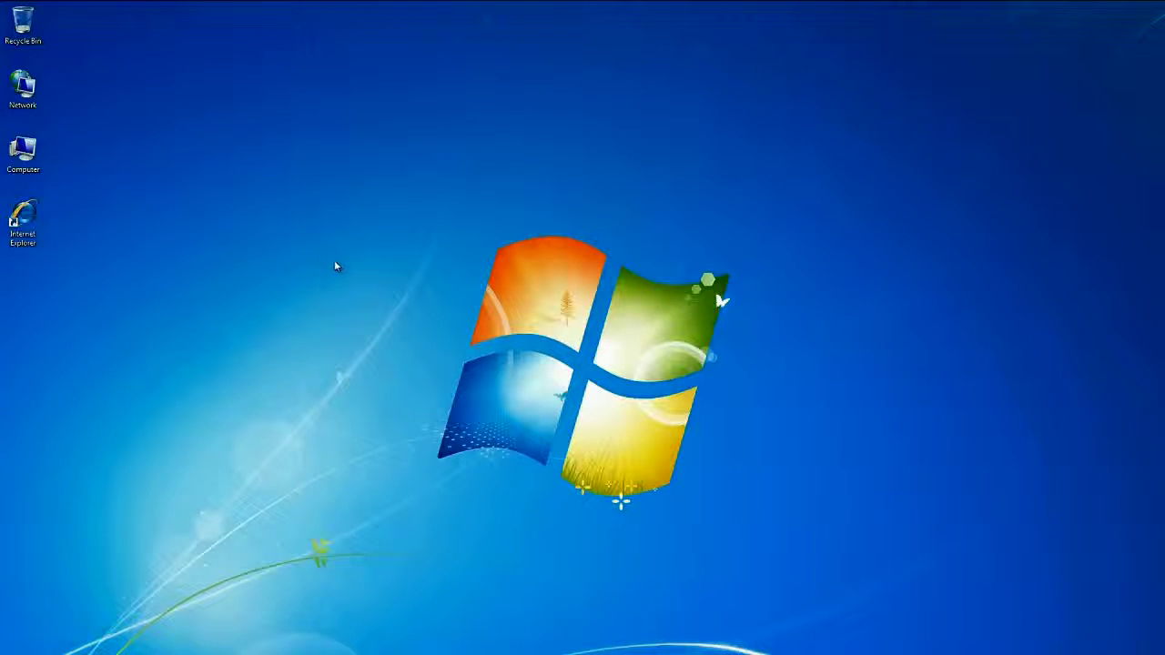
Launch Internet Explorer and go to ipro.medtronic.com
double_click(43, 229)
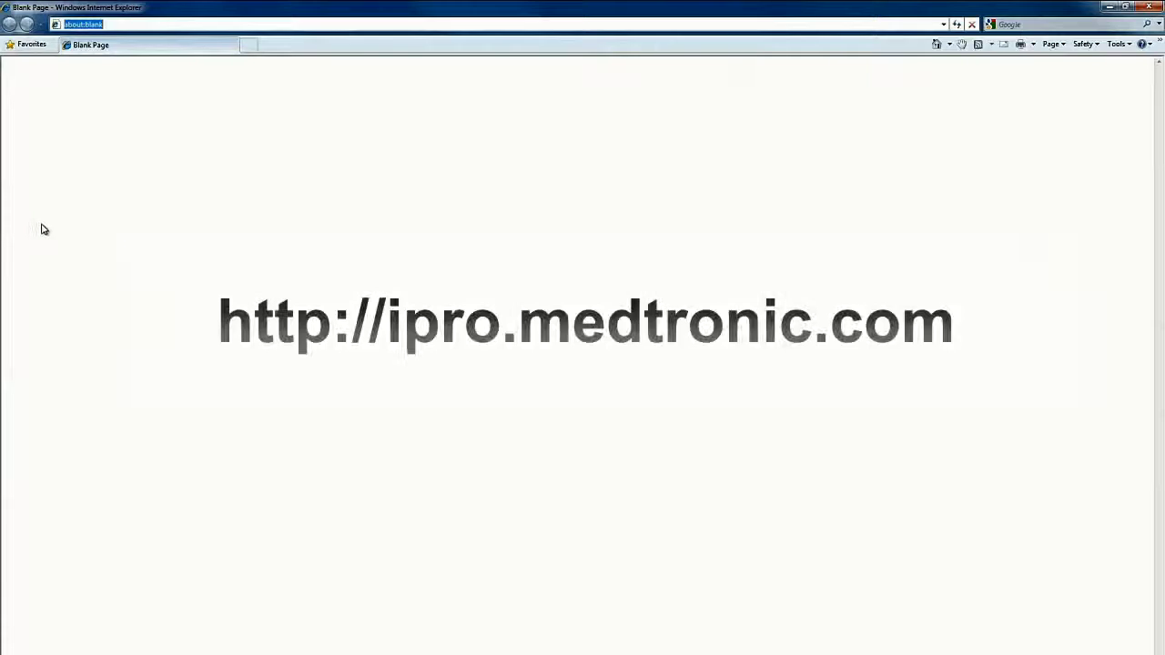
text(ipro)
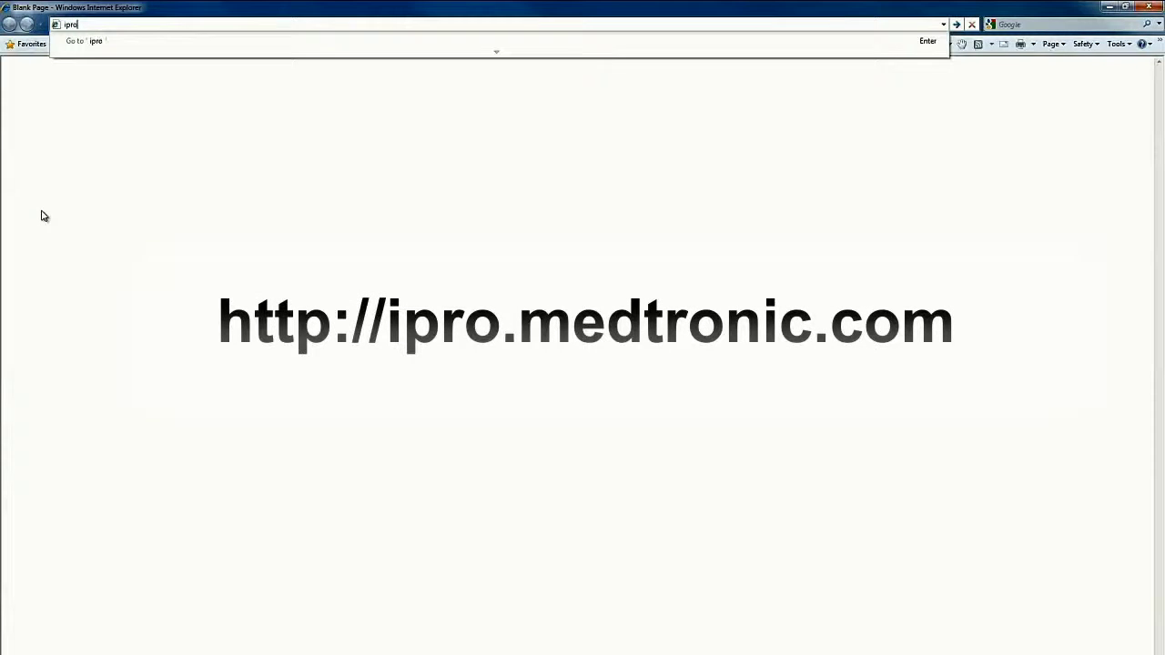
text(.medtronic.com)
key(Return)
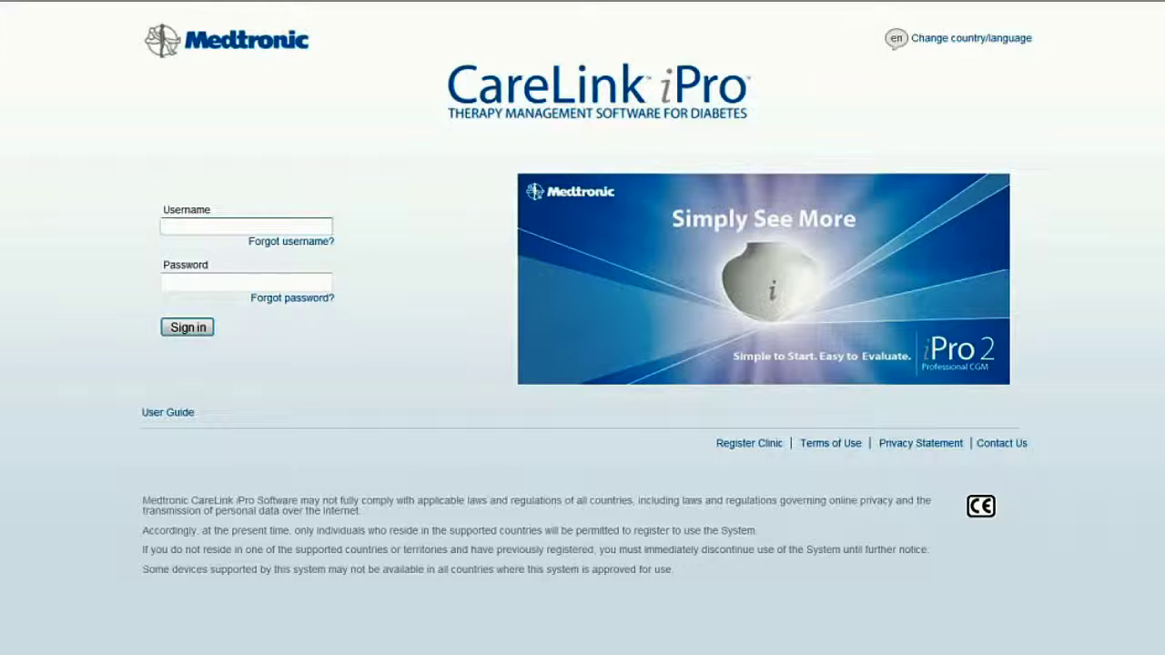
Sign in to CareLink iPro with the clinic specialist's username and password
text(ipro2specialist)
key(Tab)
text(p*****)
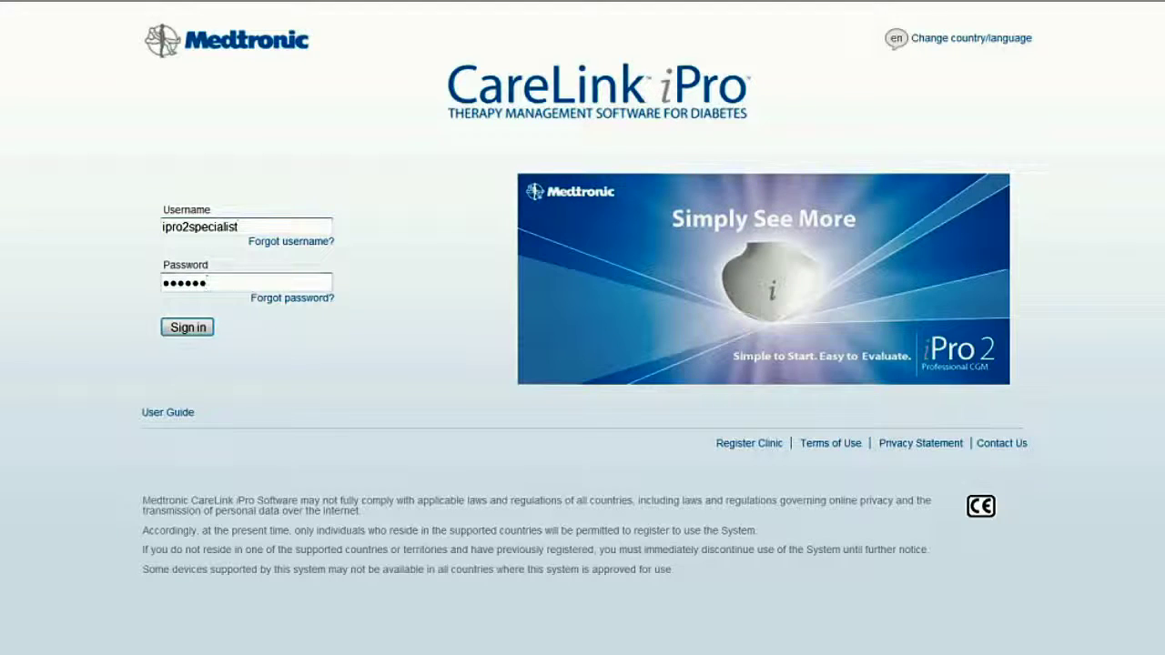
key(Return)
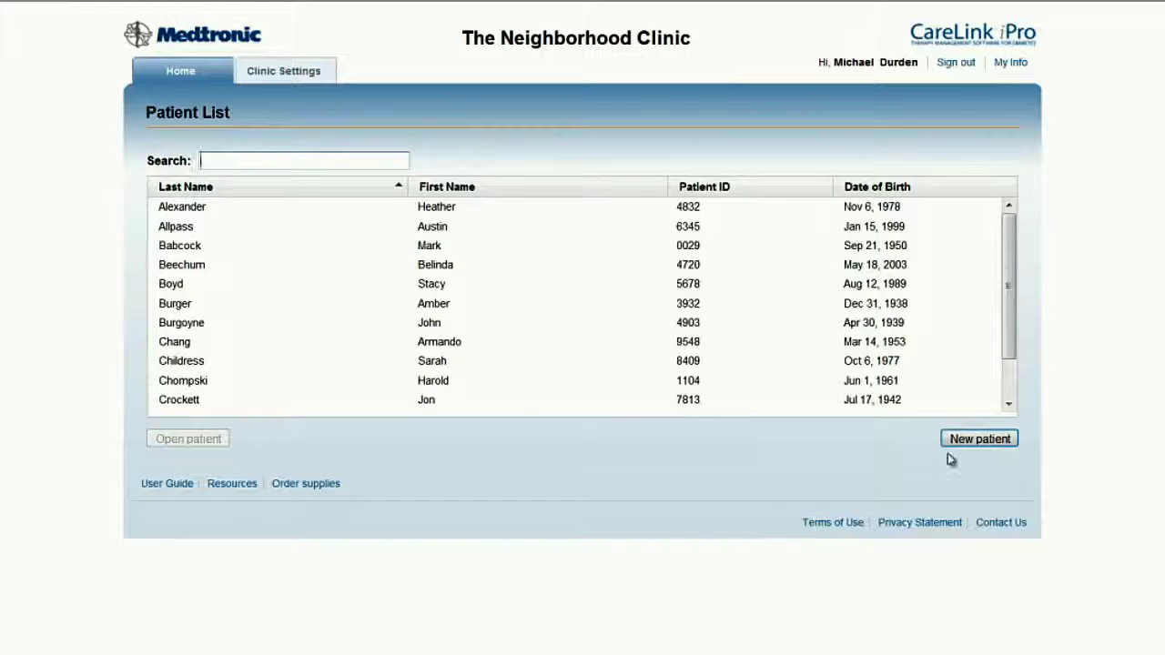
Start a new patient and enter the patient's first name, last name and patient ID
click(995, 445)
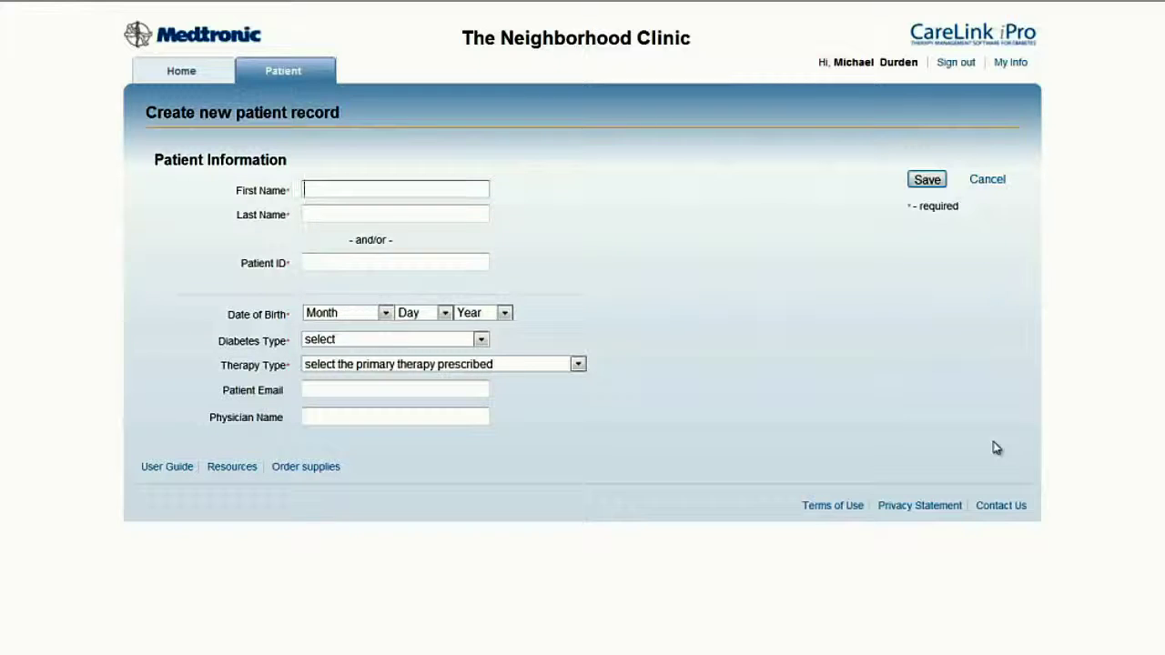
key(Tab)
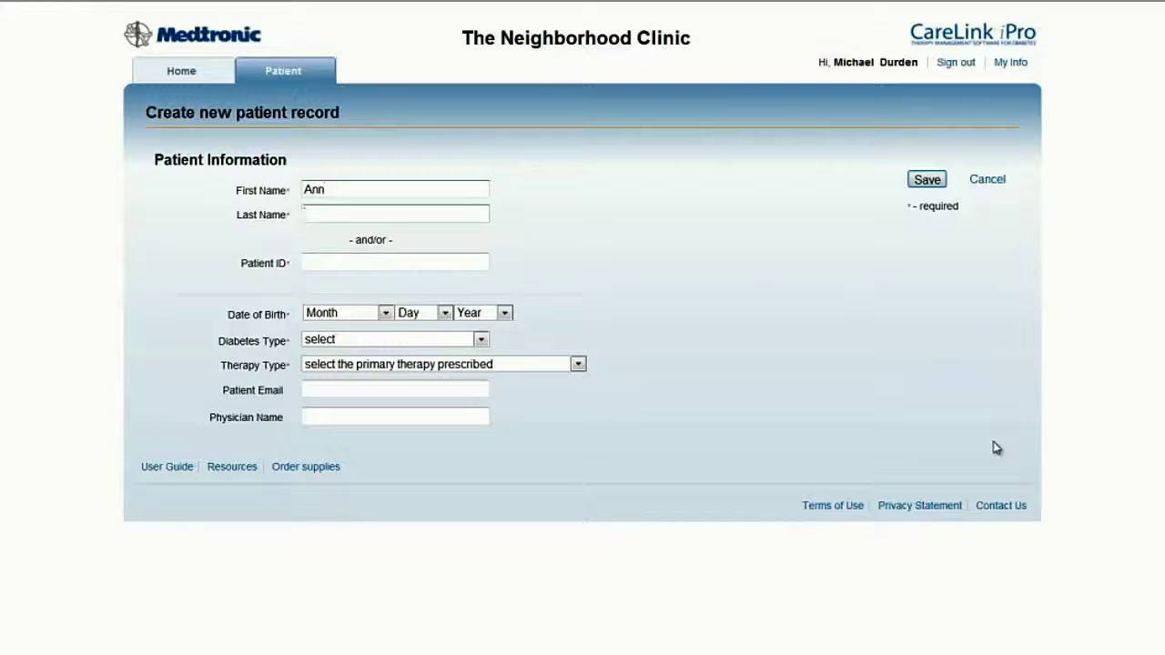
key(Tab)
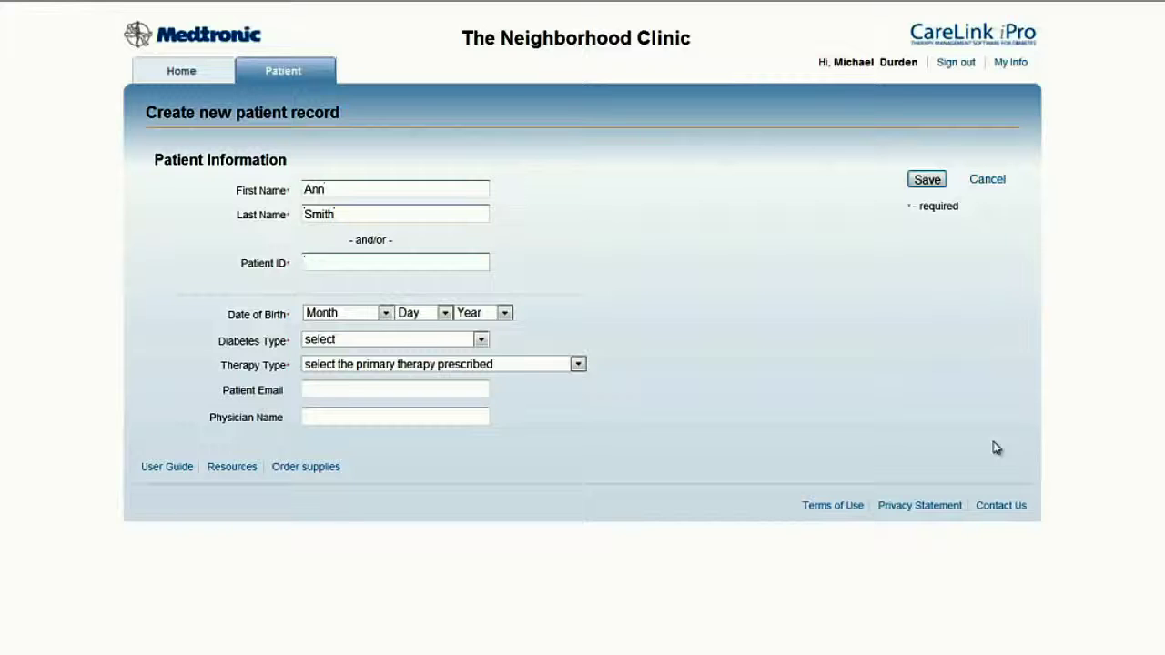
Set the date of birth to October 20, 1950
click(386, 313)
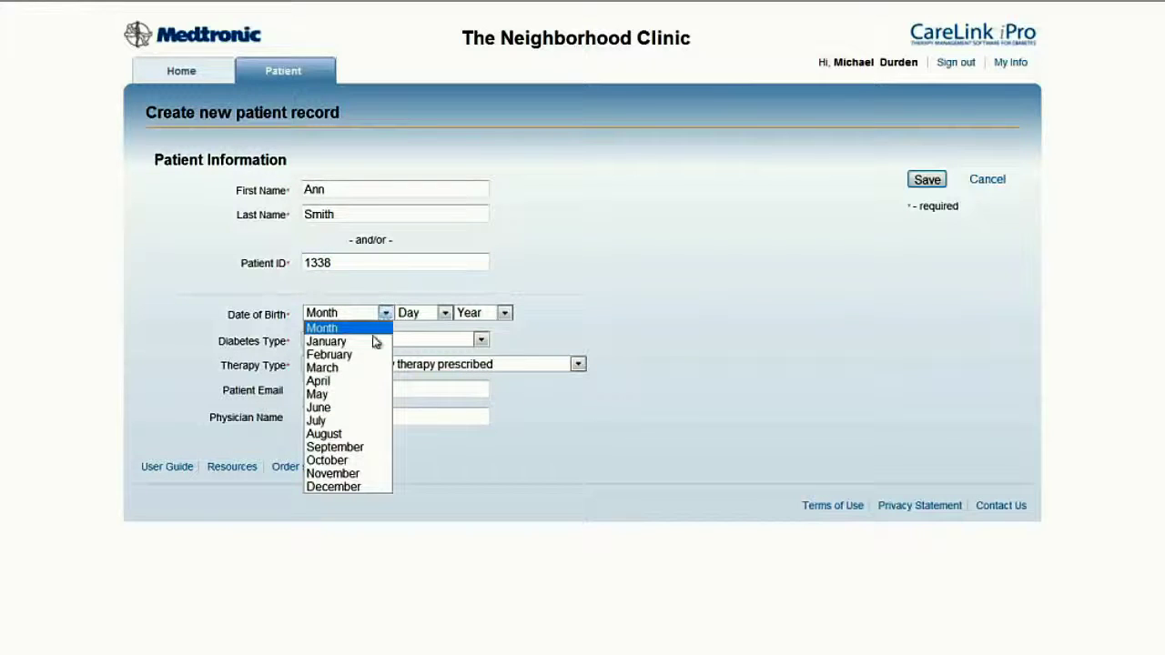
click(377, 461)
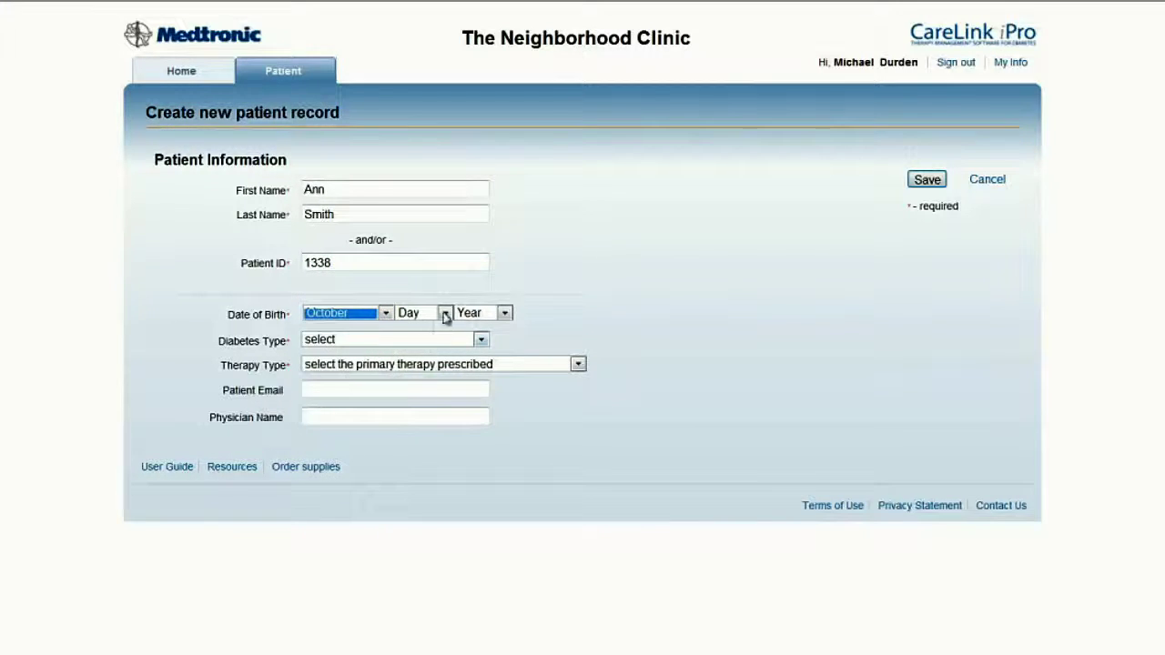
click(445, 313)
click(433, 591)
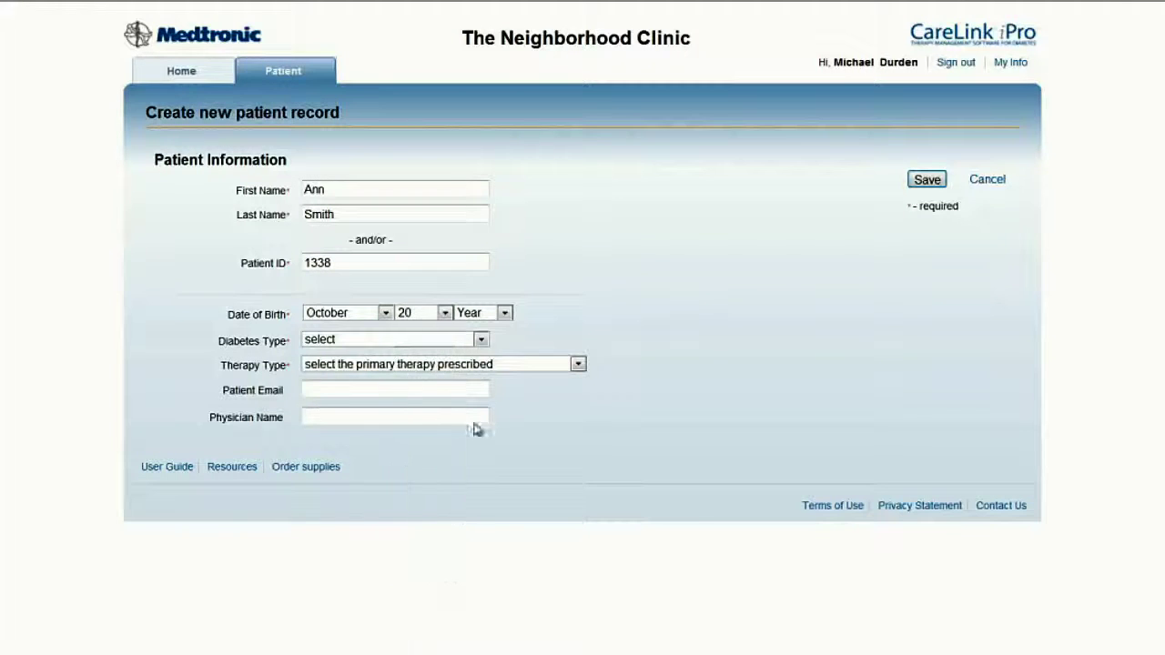
click(504, 313)
scroll(492, 455, down, 8)
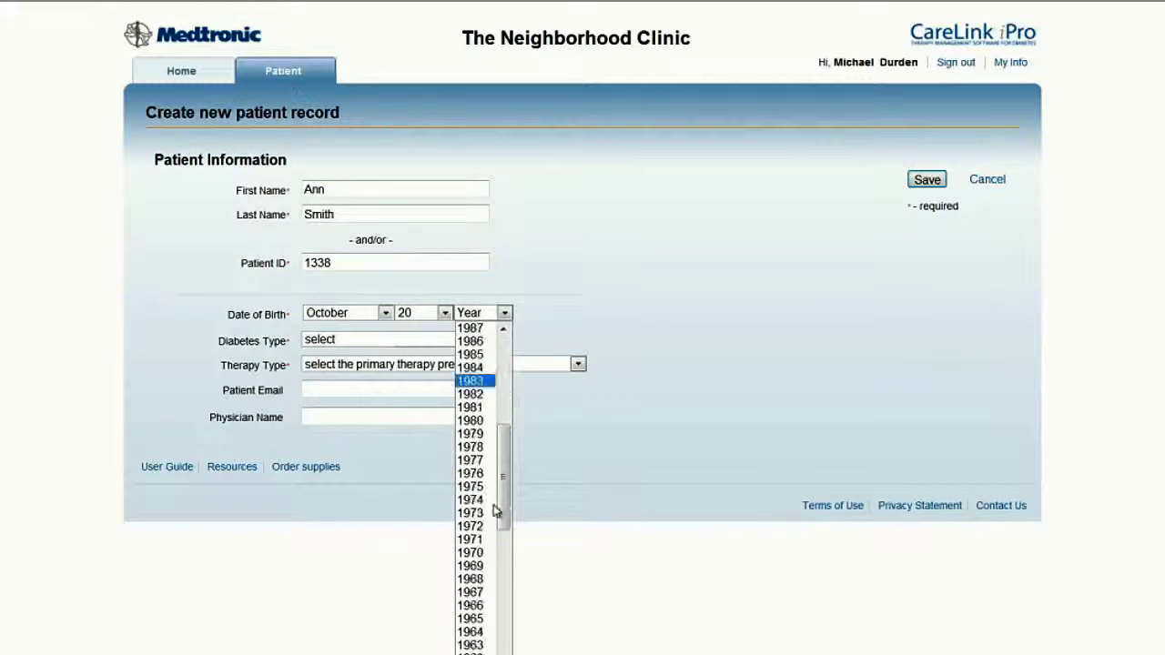
scroll(496, 511, down, 2)
scroll(479, 631, down, 3)
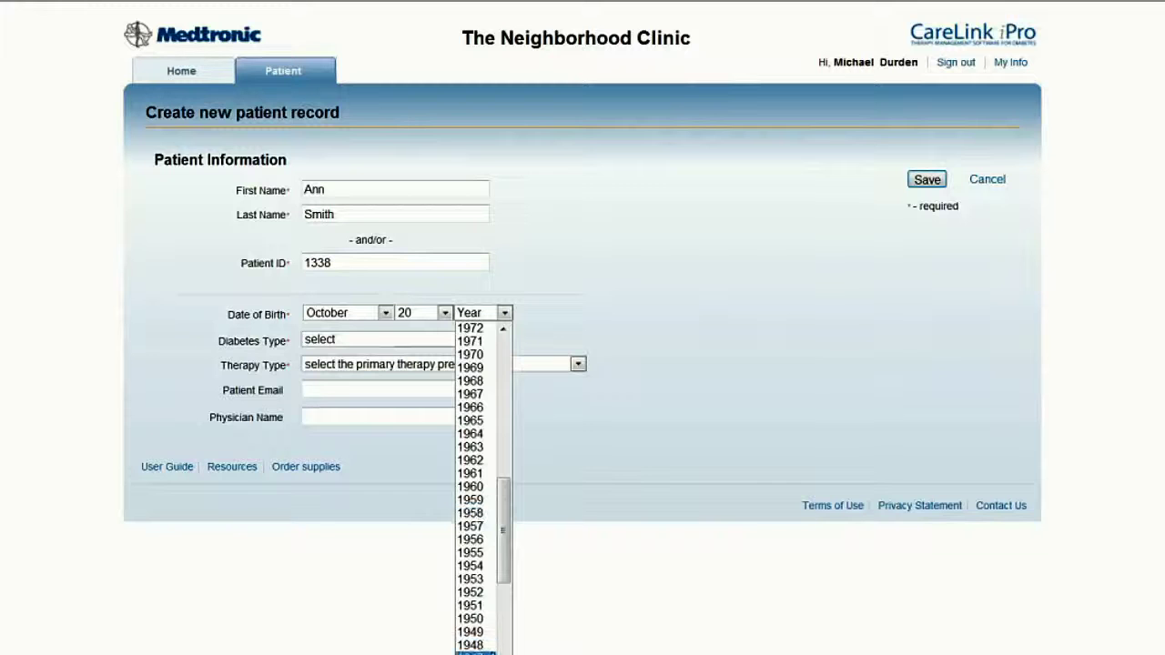
click(478, 619)
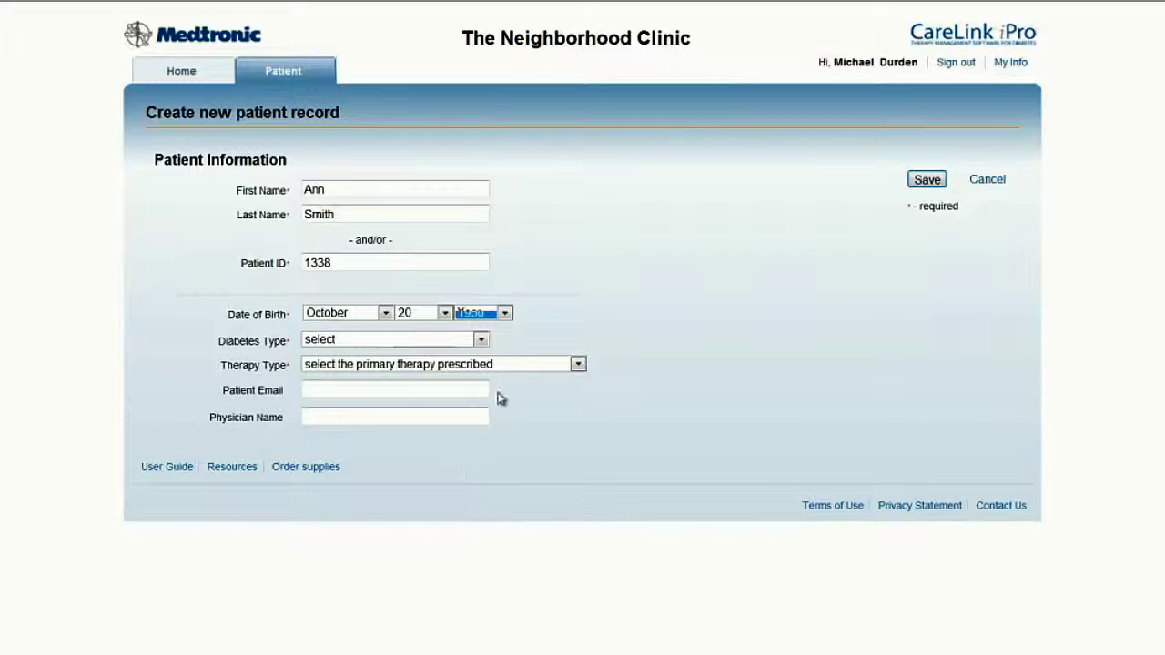
Set diabetes type to Type 2 and therapy to Multiple Daily Injections, enter the physician's name, and save
click(481, 339)
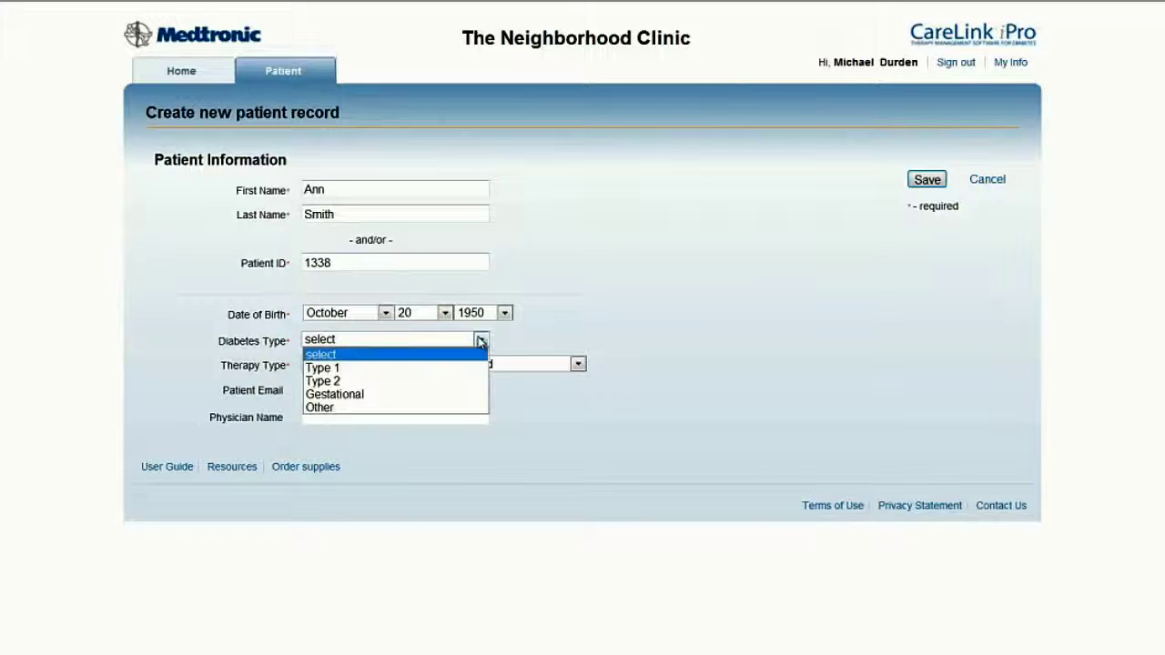
click(471, 385)
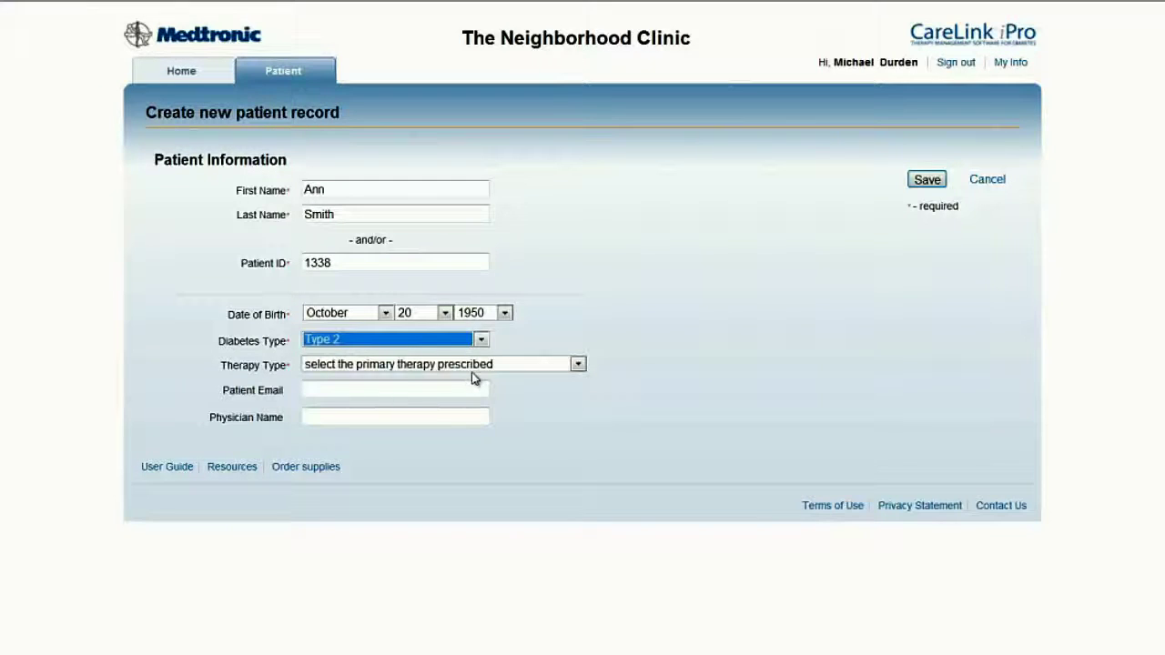
click(474, 368)
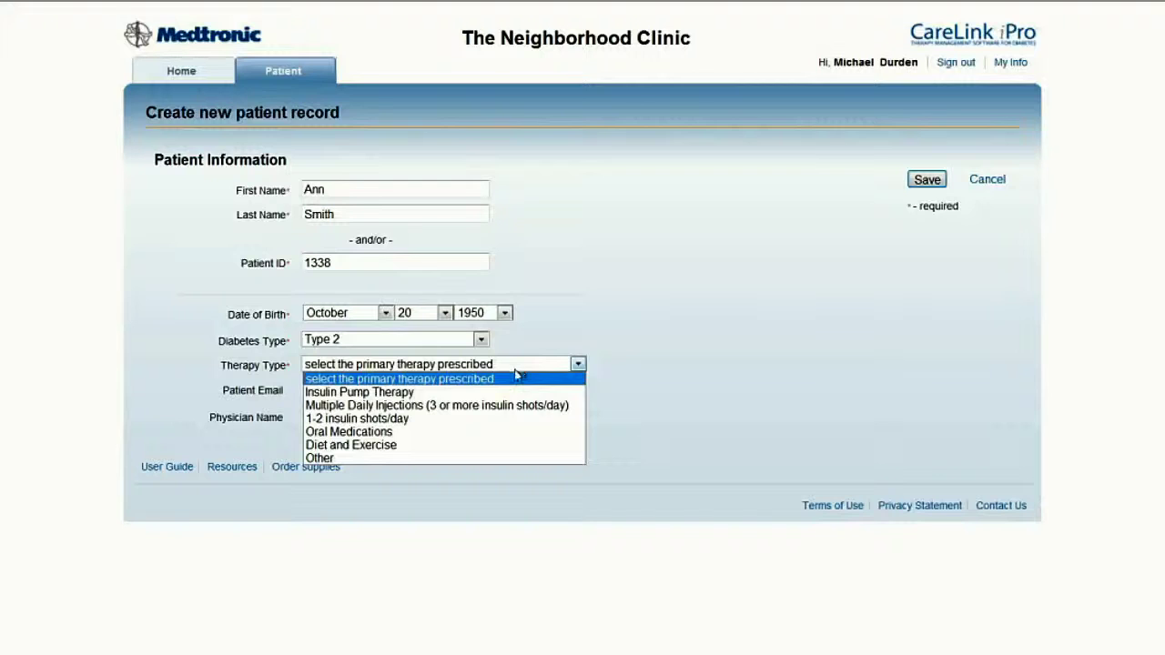
click(507, 407)
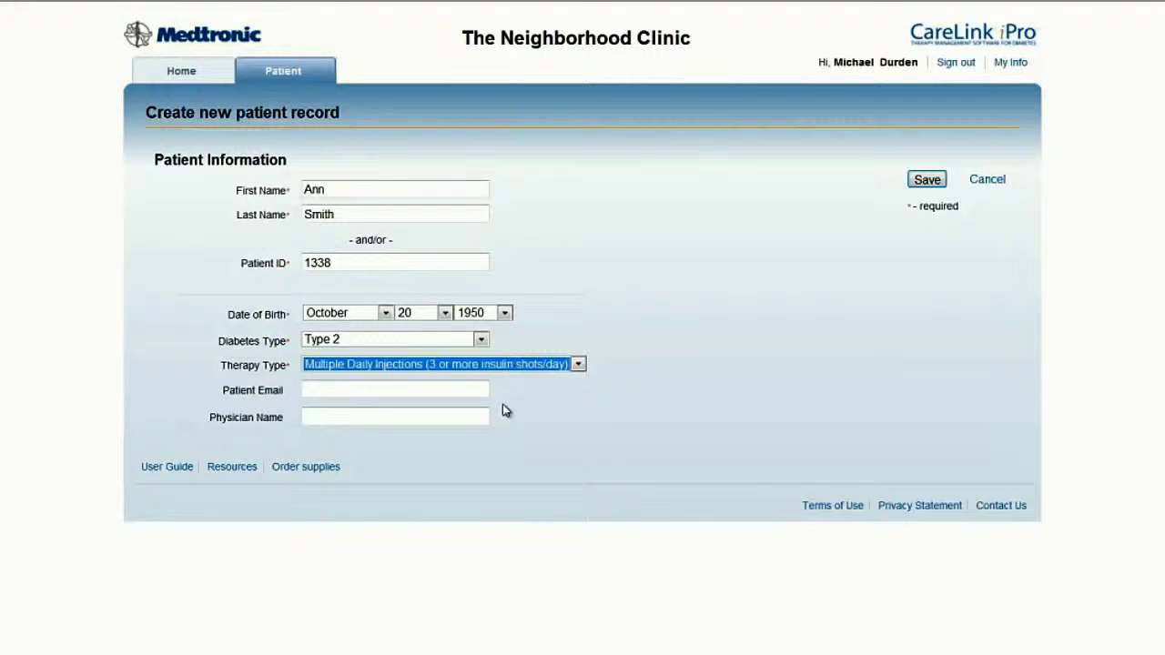
click(478, 416)
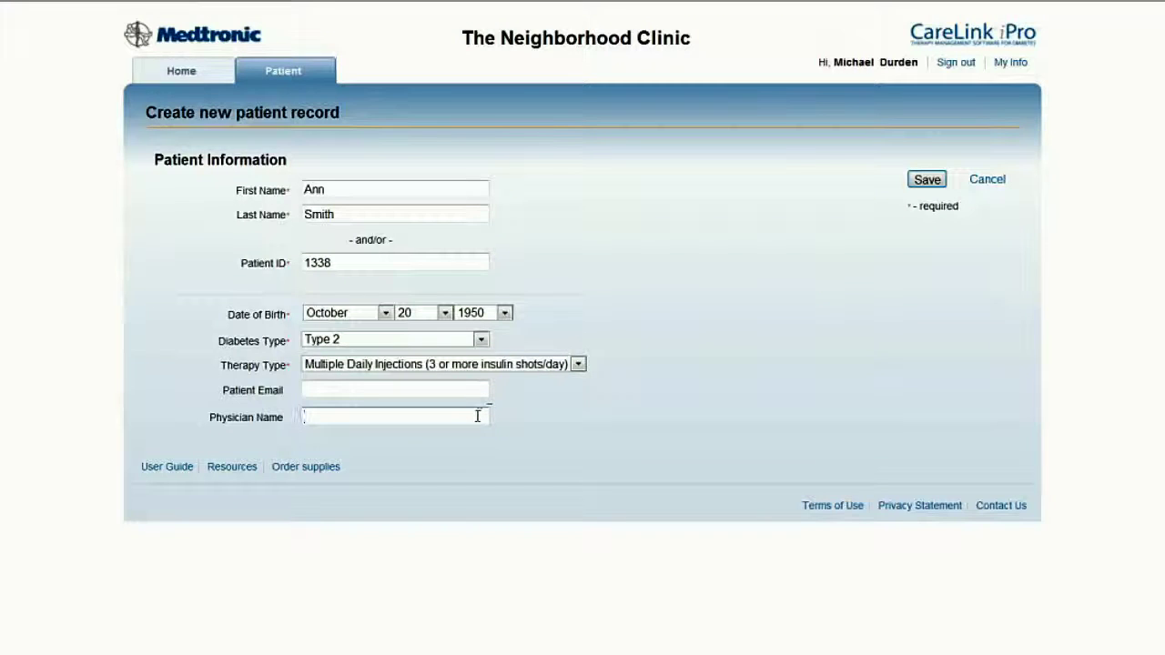
text(Washington)
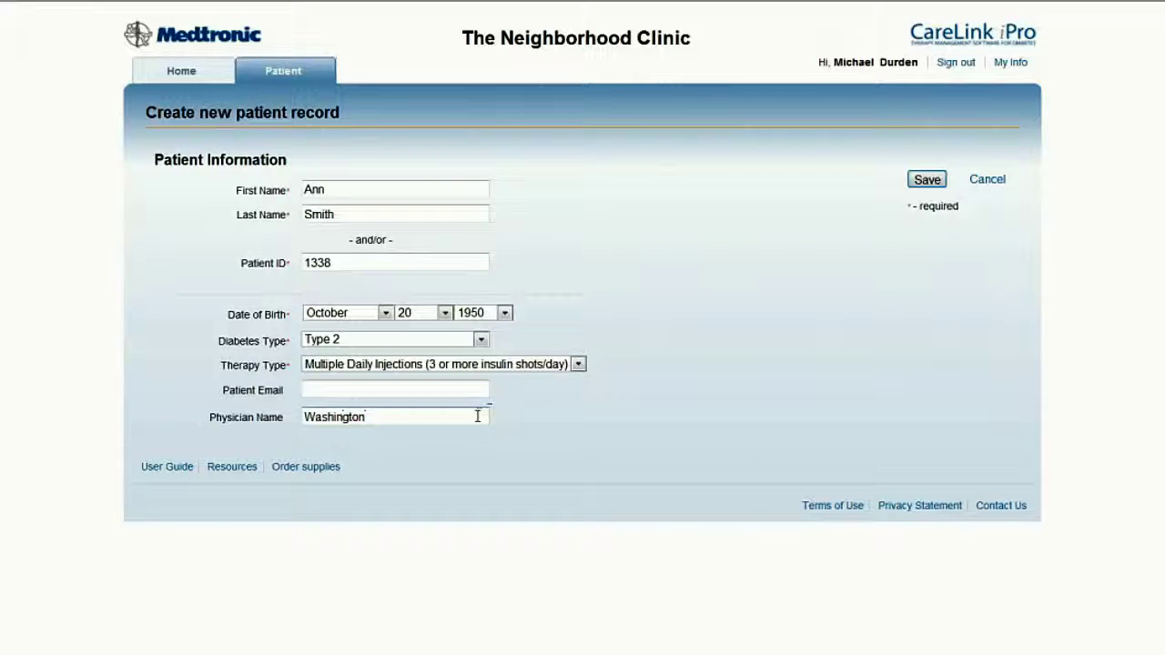
click(928, 182)
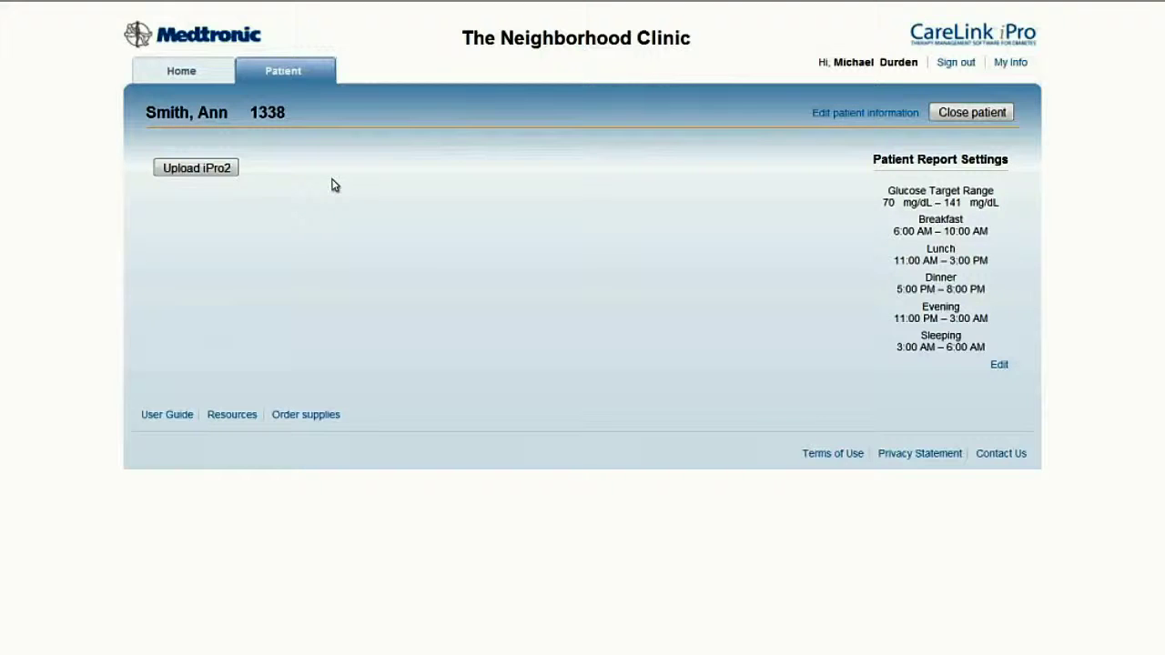
Upload the iPro2 Recorder data, continuing past the Prepare iPro2 Recorder page
click(220, 171)
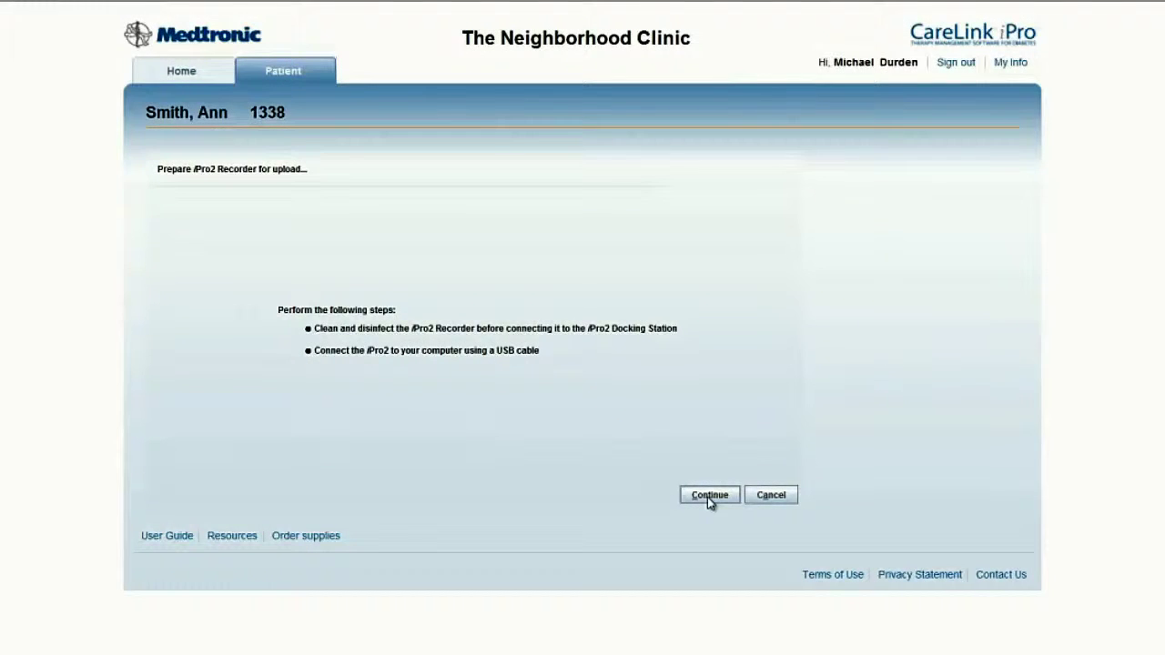
click(709, 496)
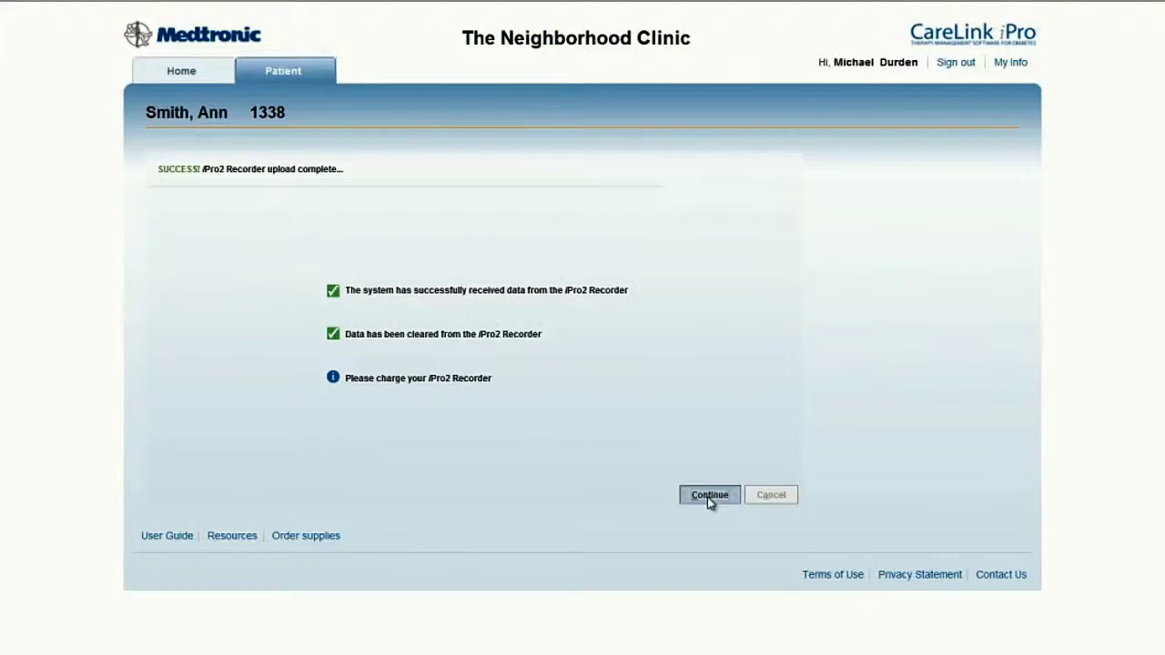
Continue from the iPro2 upload success page to the meter brand selection
click(707, 496)
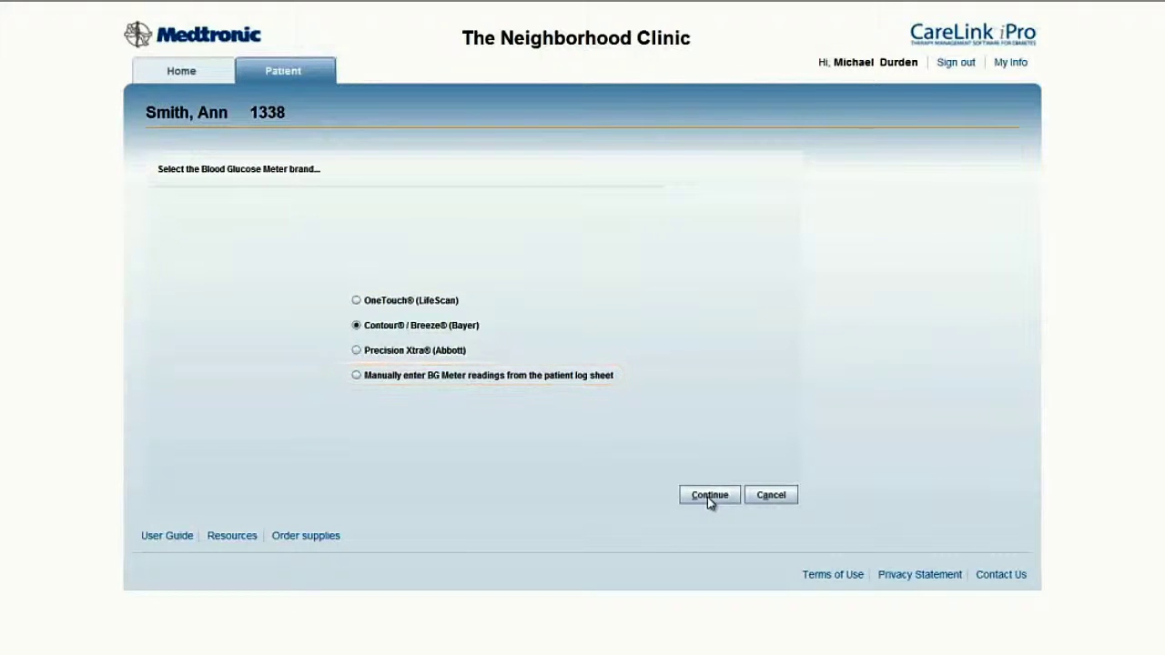
Upload readings from a OneTouch (LifeScan) Ultra meter using the auto-detected port
click(421, 304)
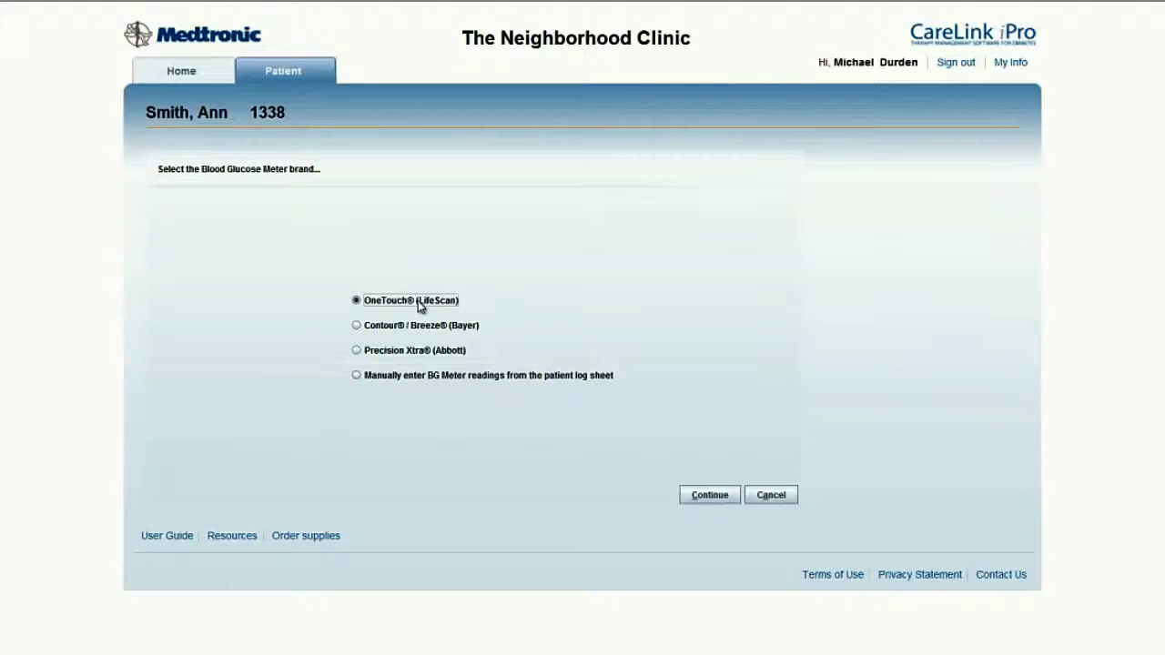
click(710, 499)
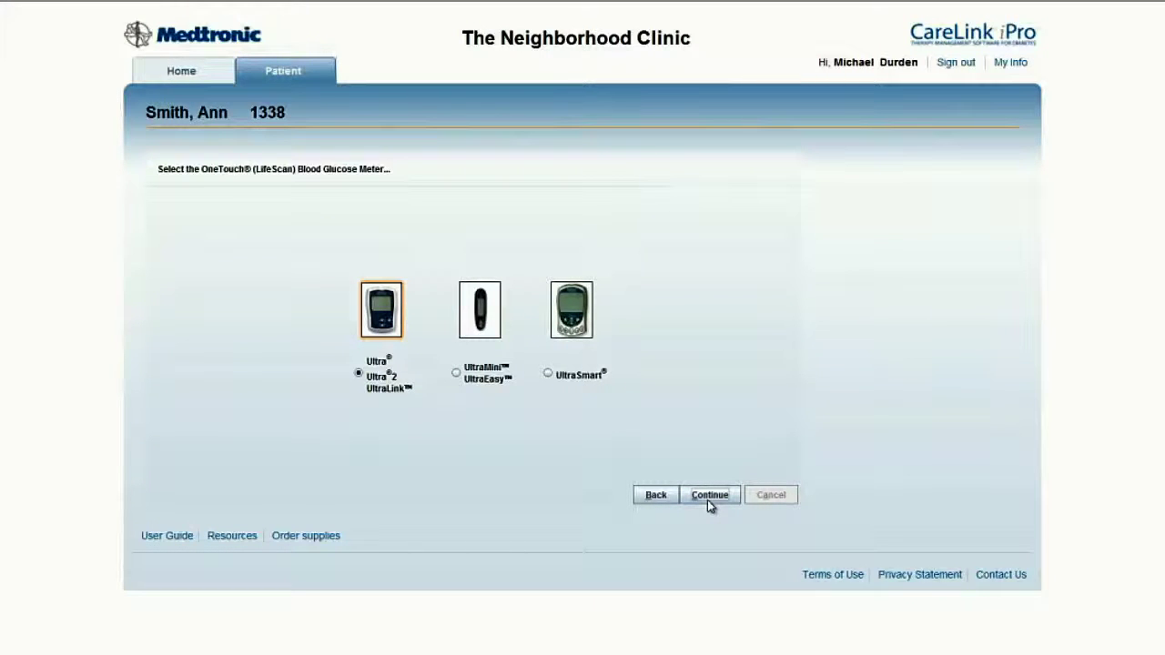
click(710, 496)
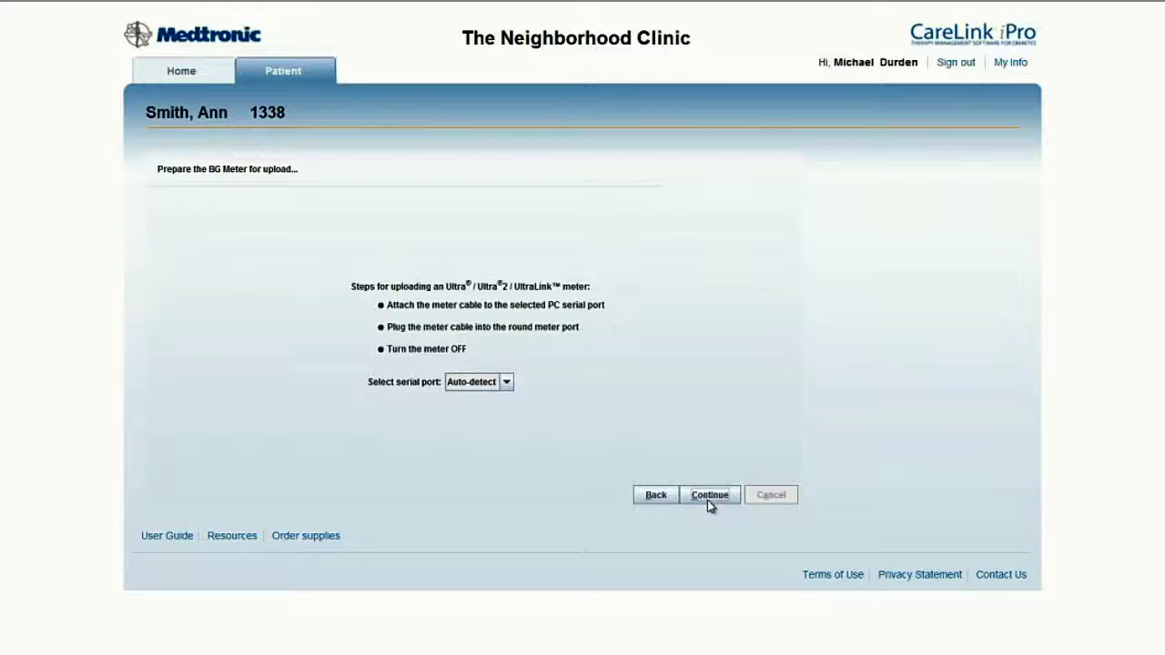
click(709, 498)
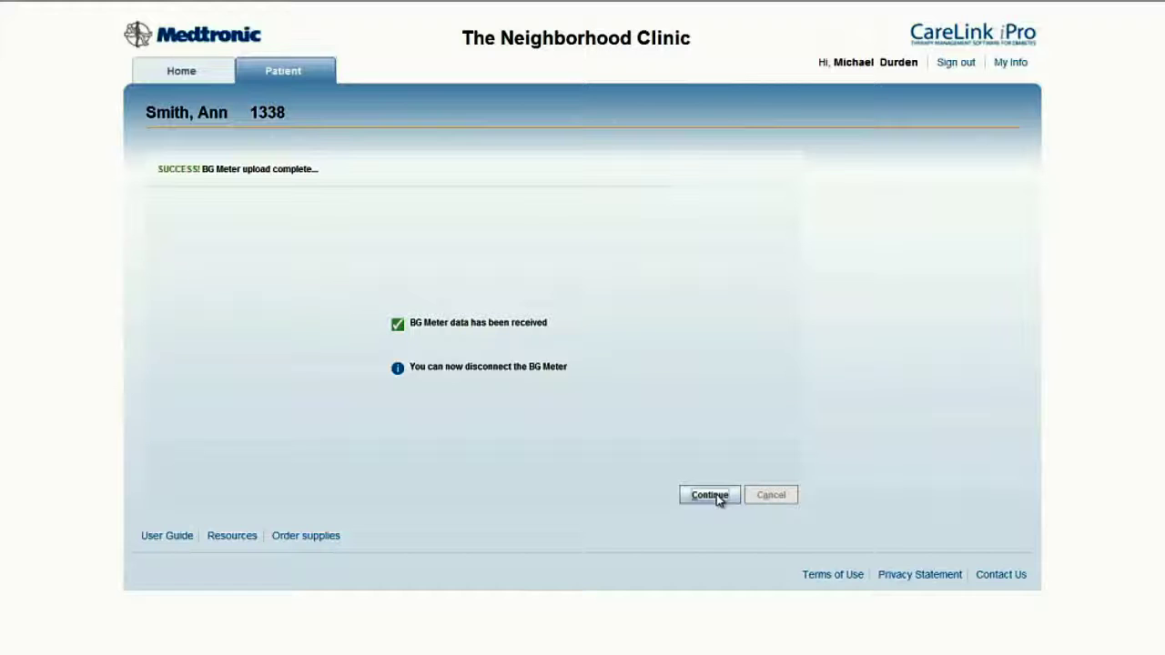
Continue from the completed BG Meter upload to the patient's Logbook
click(710, 496)
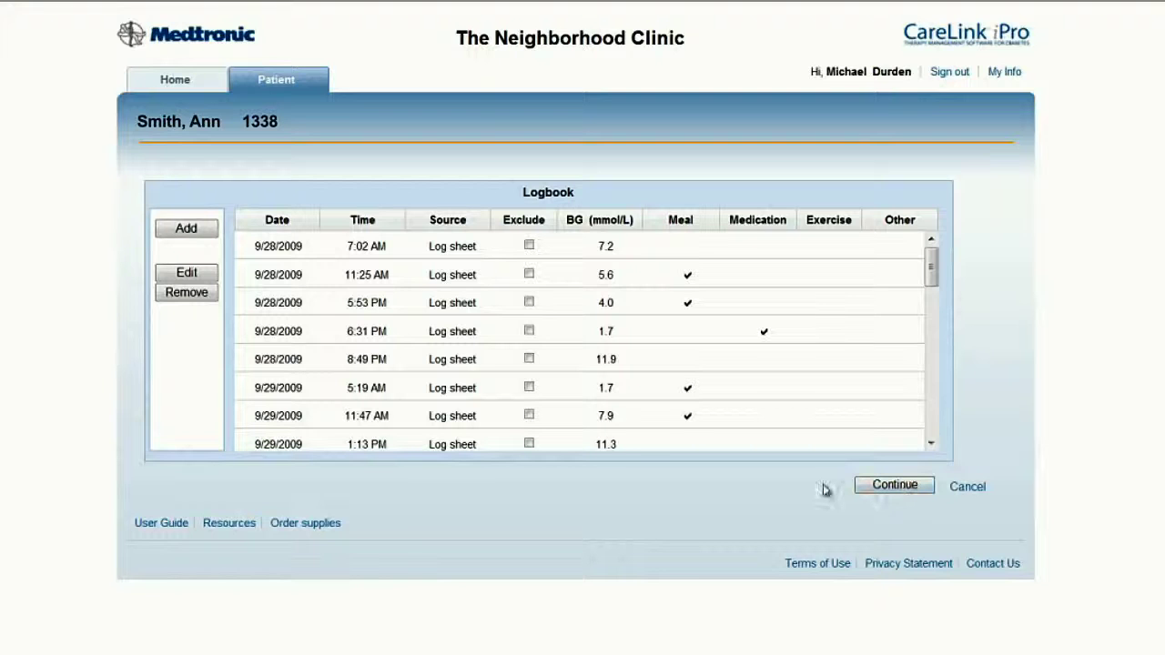
Add a logbook record dated 9/28/2009 at 8:00 AM marked as a meal, then close the dialog
click(198, 233)
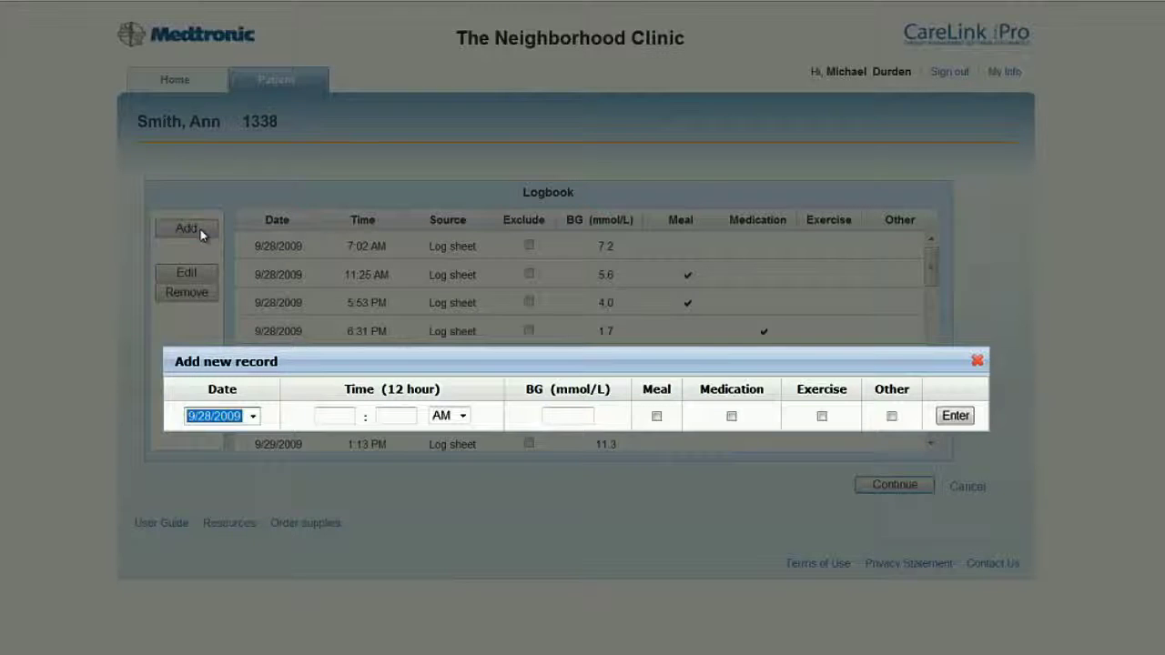
click(253, 418)
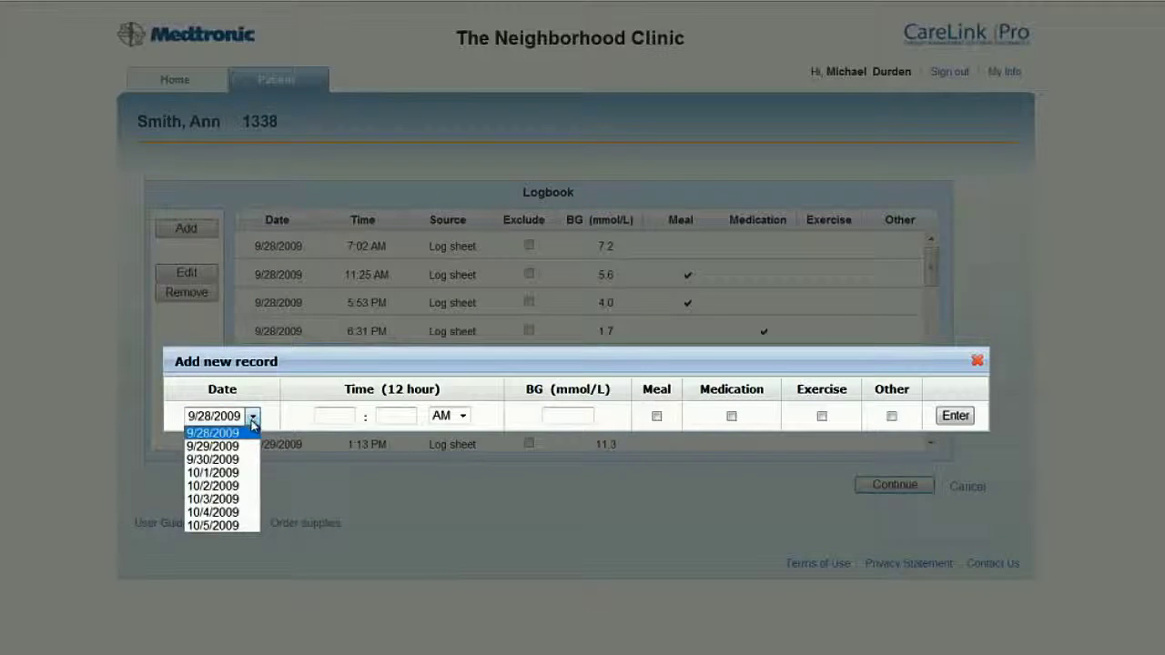
click(253, 425)
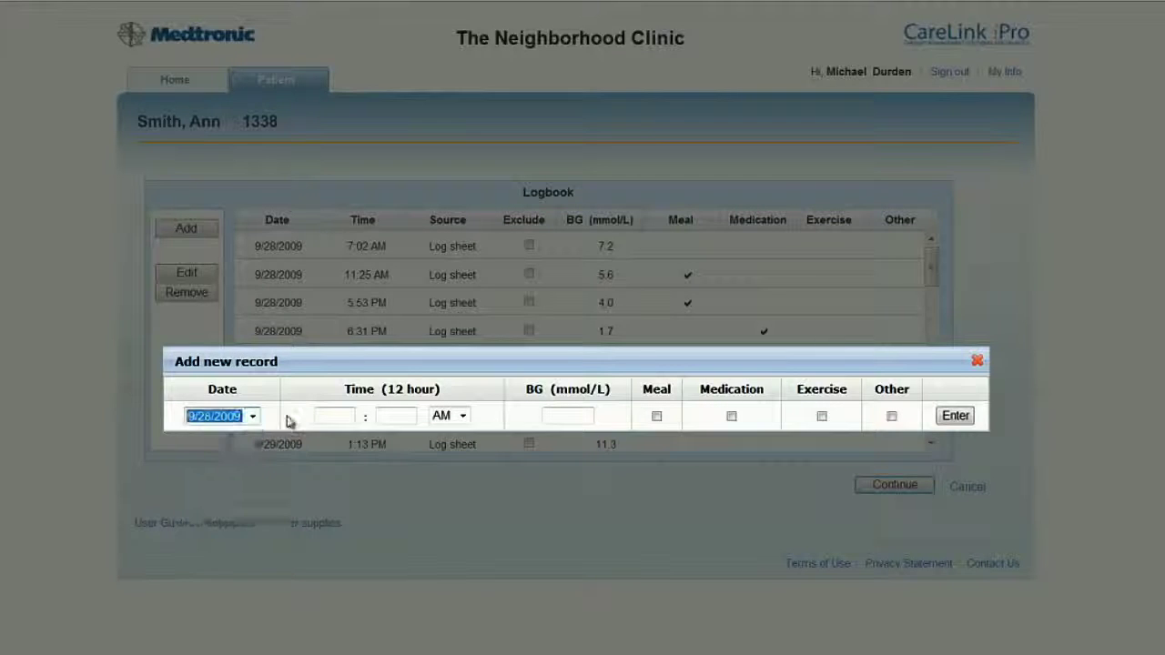
click(341, 416)
text(8)
key(Tab)
text(00)
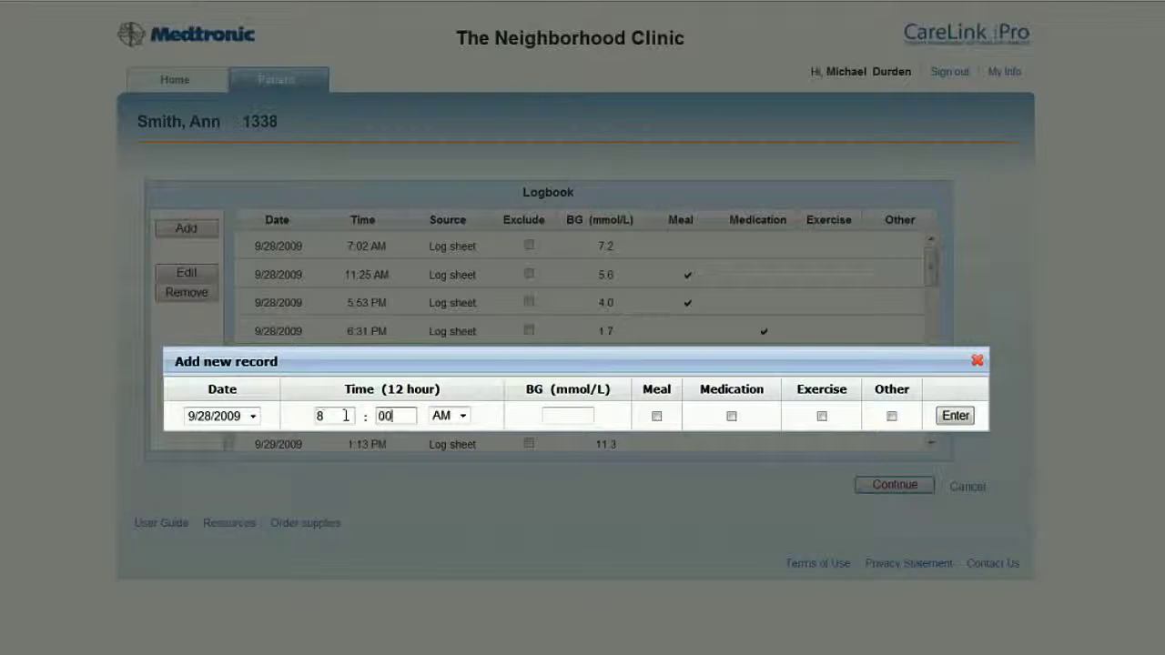
key(Tab)
key(Tab)
key(Tab)
key(space)
click(345, 416)
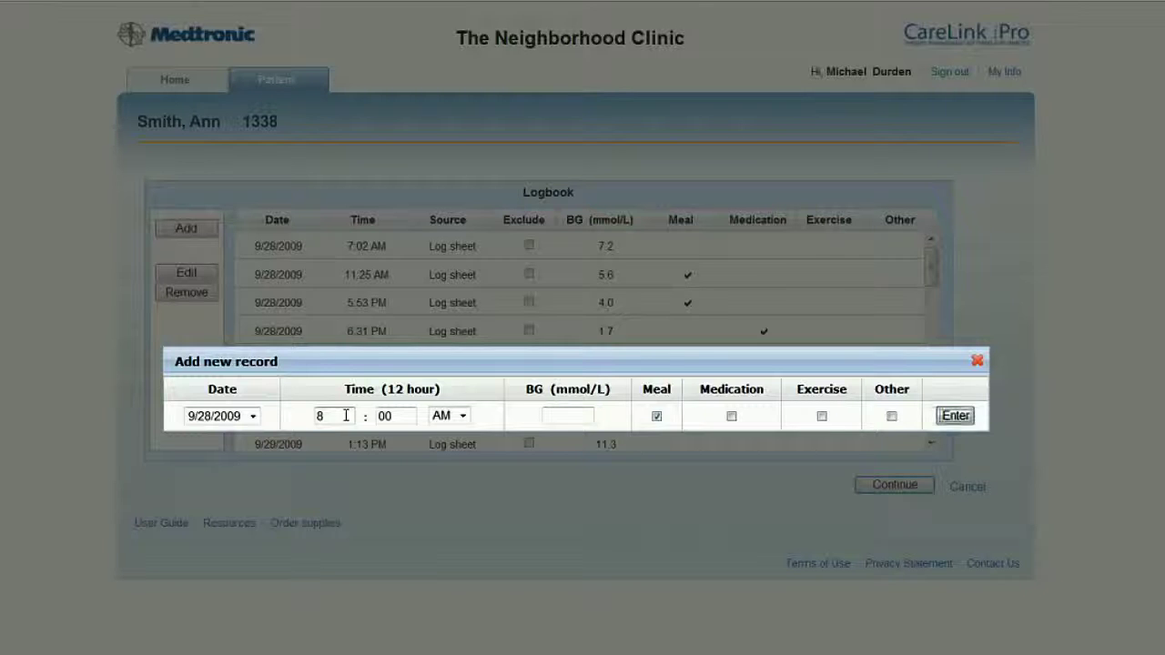
key(Return)
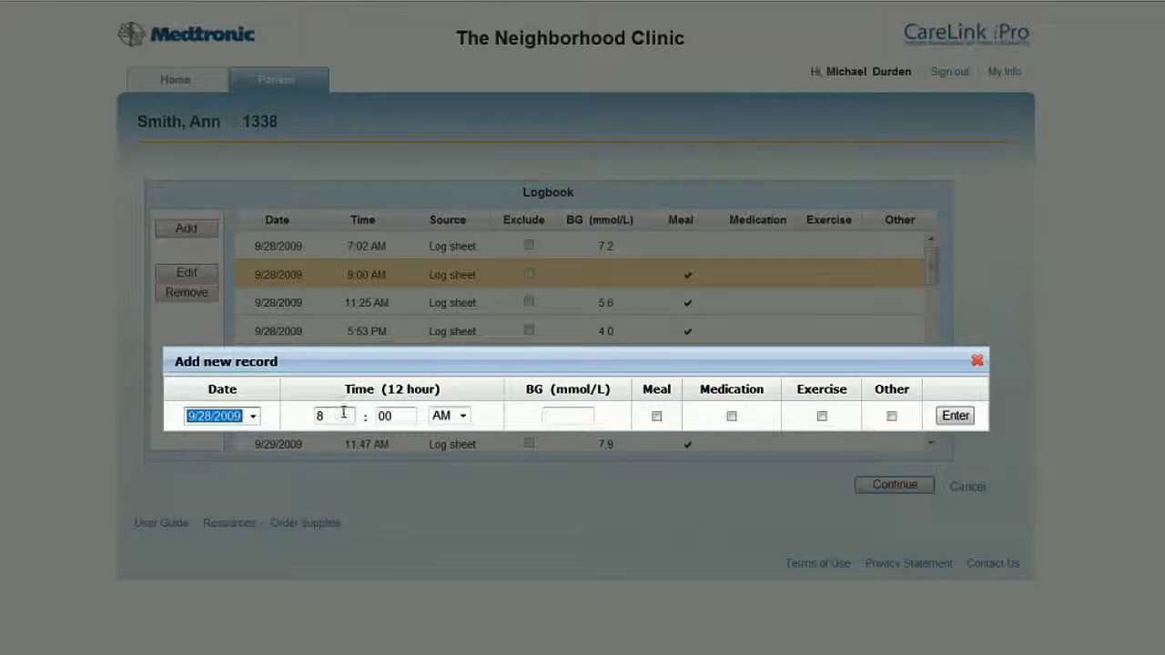
click(977, 362)
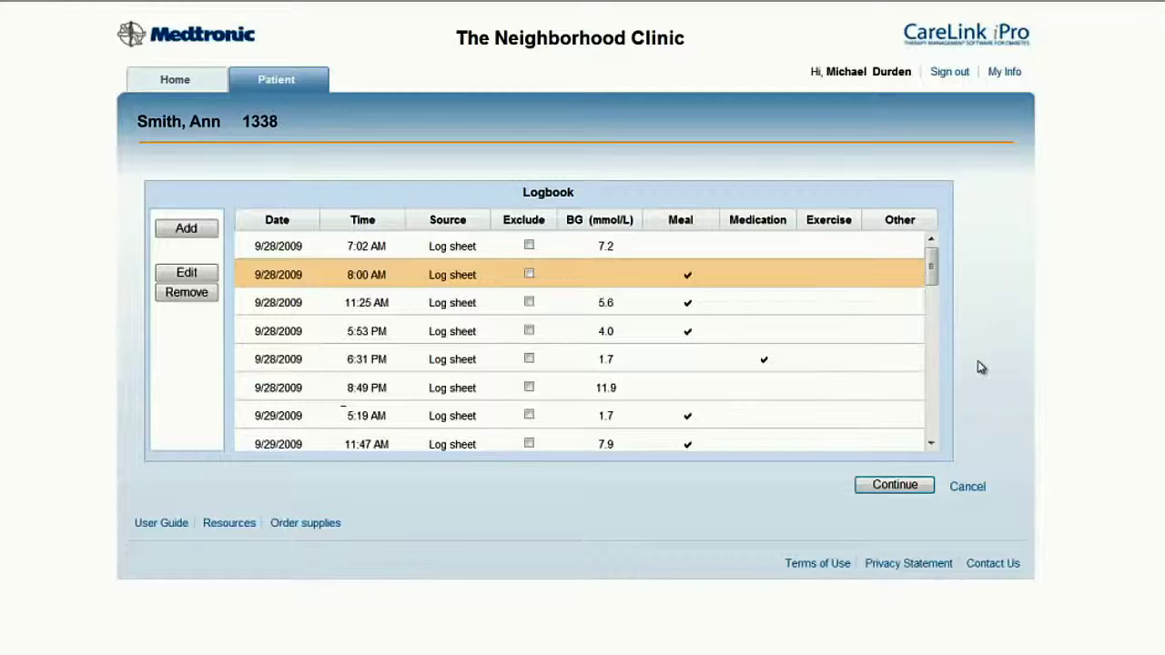
Continue from the Logbook back to the patient page with the Daily Overlay and other reports
click(902, 484)
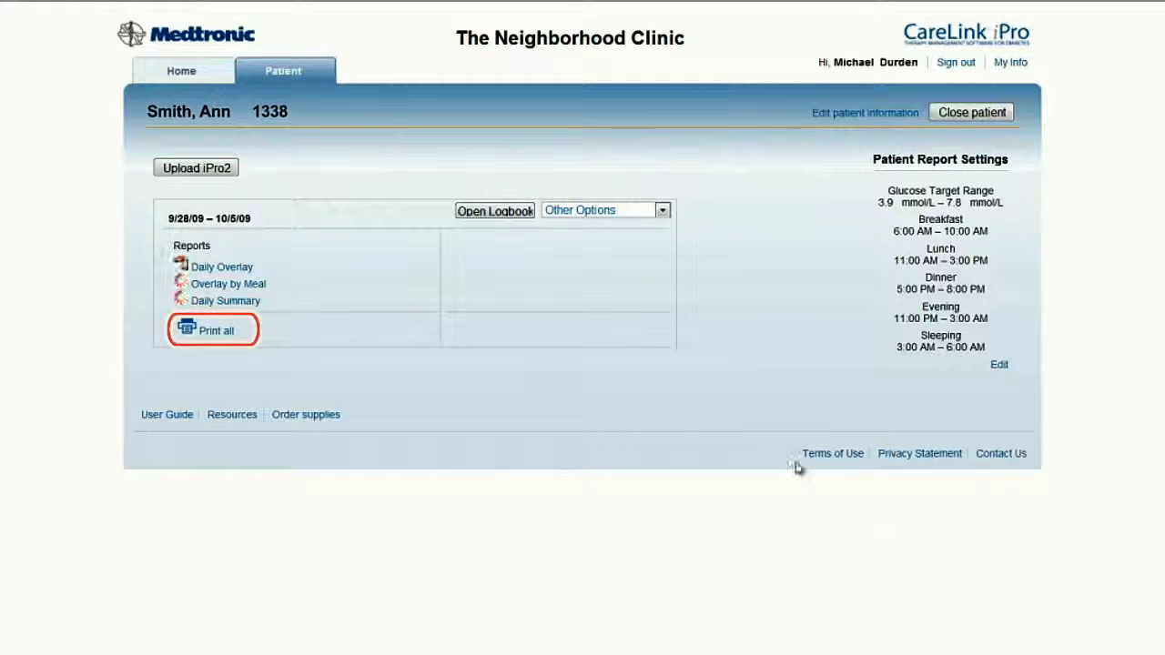
Open the Daily Overlay sensor report for Sep 28 – Oct 4, 2009 in Internet Explorer
click(244, 265)
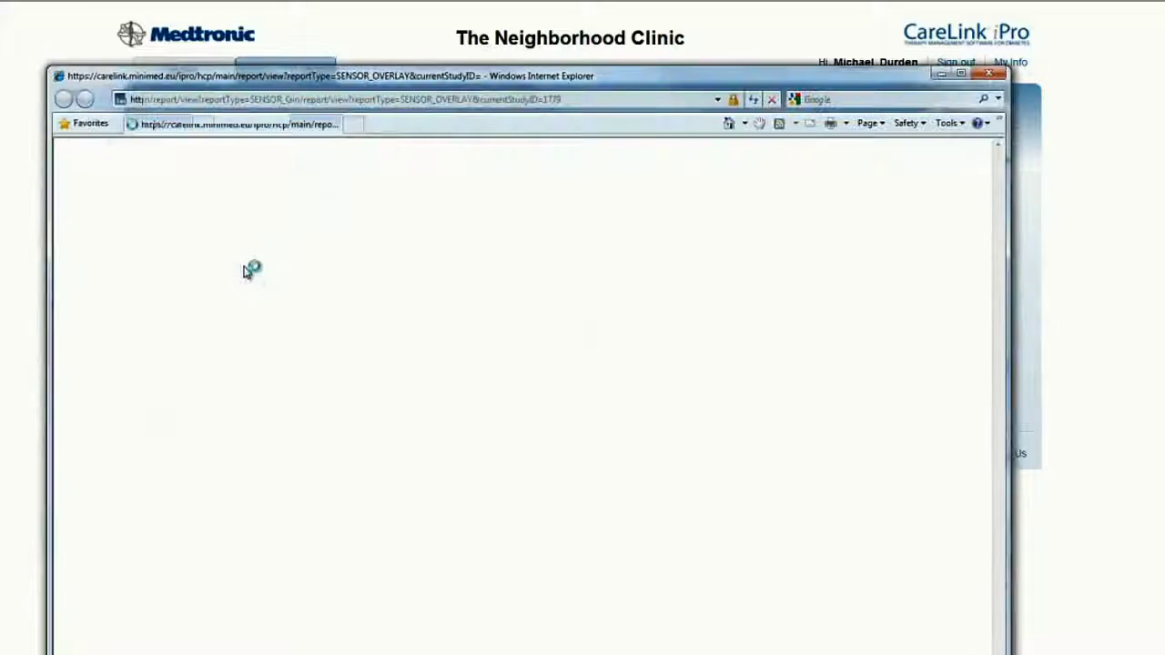